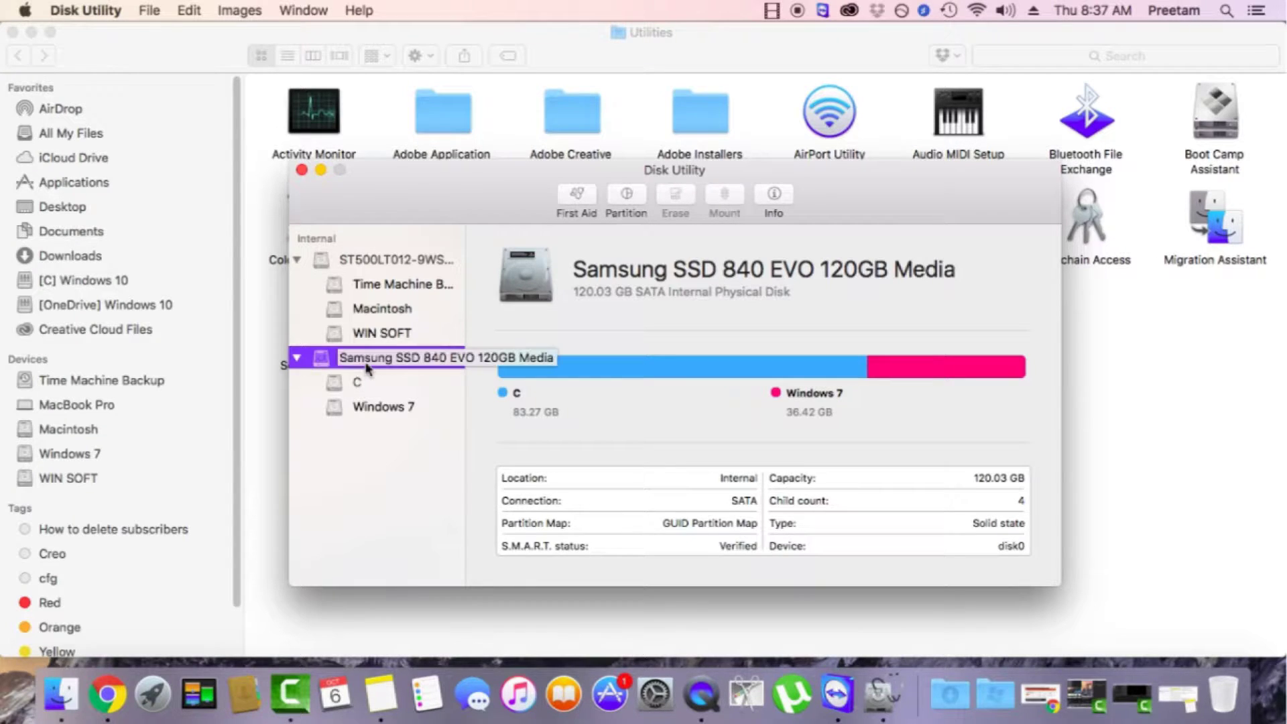
# Show the Samsung SSD 840 EVO 120GB Media partition sheet with its C and Windows 7 partitions.
pyautogui.click(624, 196)
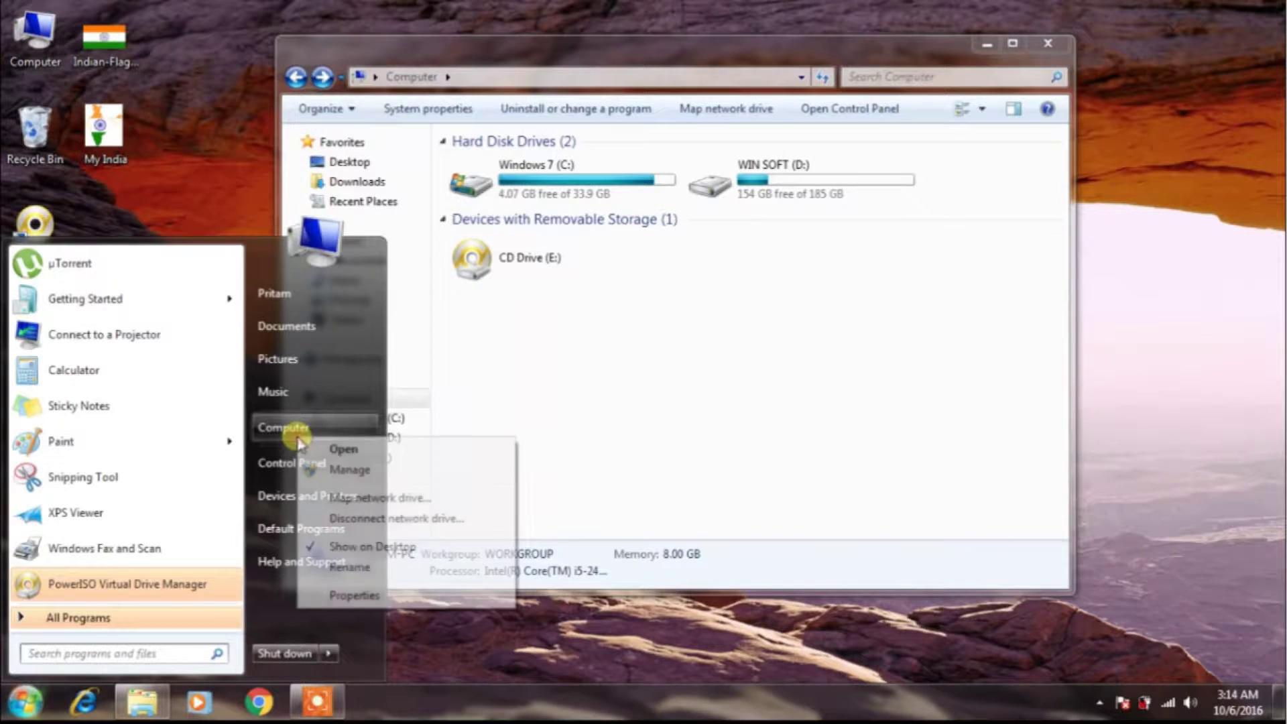
# Launch Computer Management from the Computer item's Manage option.
pyautogui.click(338, 469)
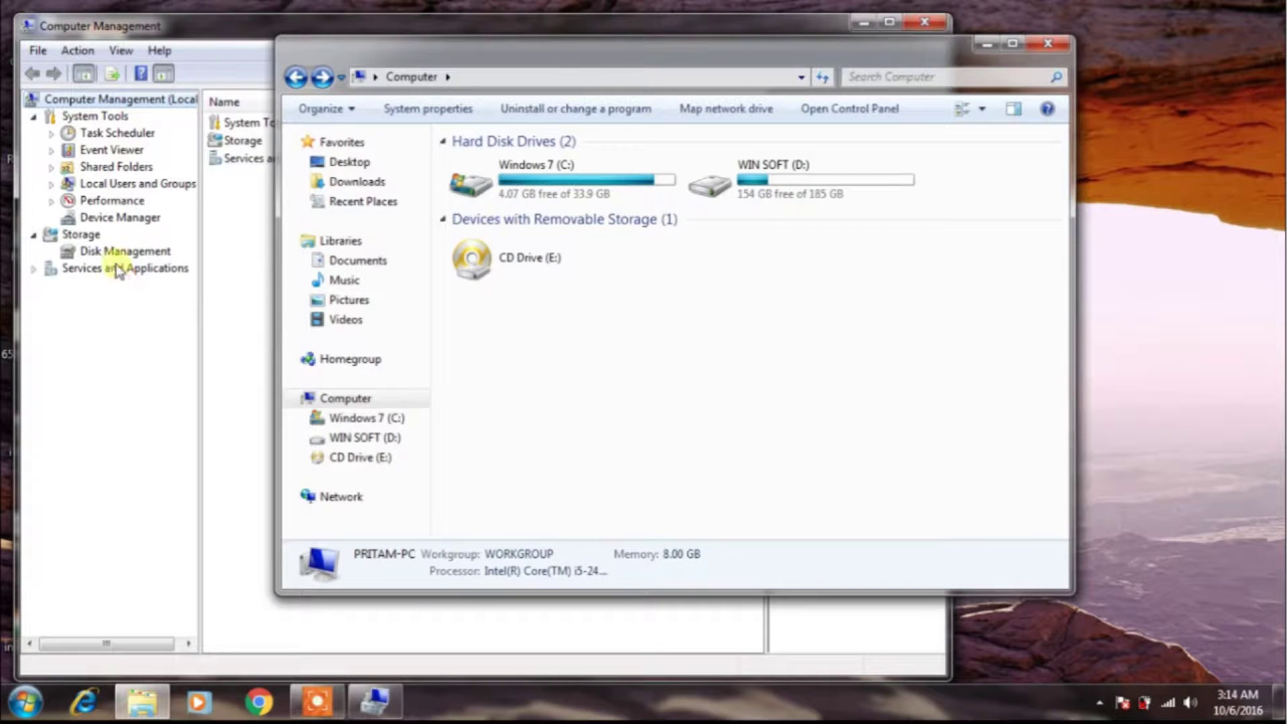
# Show Disk Management and inspect the removable 14.91 GB Disk 2.
pyautogui.click(114, 252)
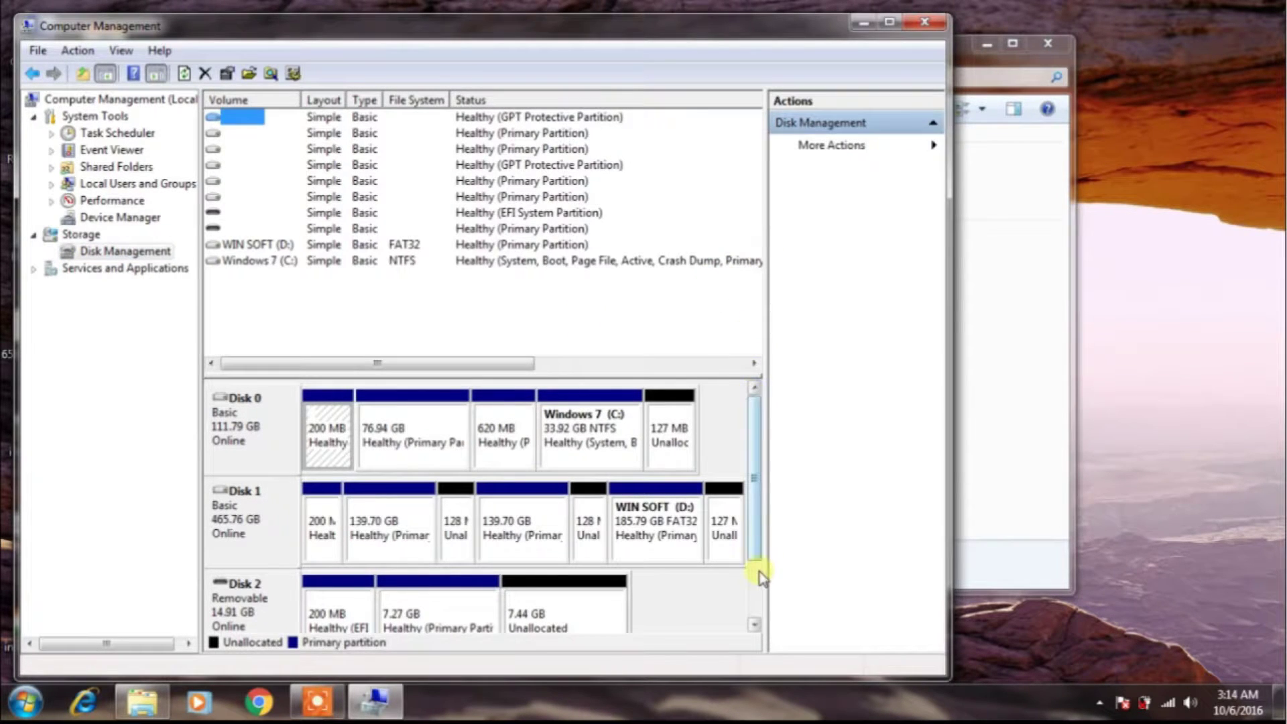
pyautogui.click(262, 594)
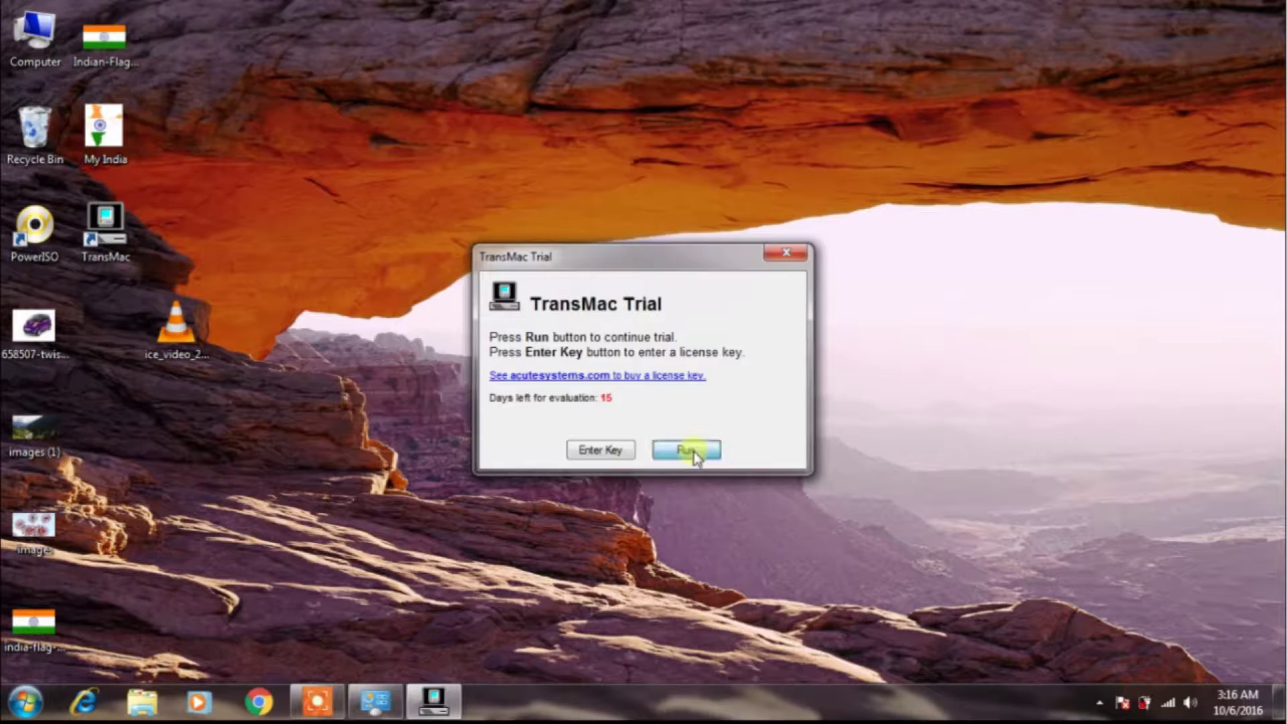
# Continue the TransMac trial and browse El Pwn Version on the SanDisk Cruzer Blade.
pyautogui.click(699, 456)
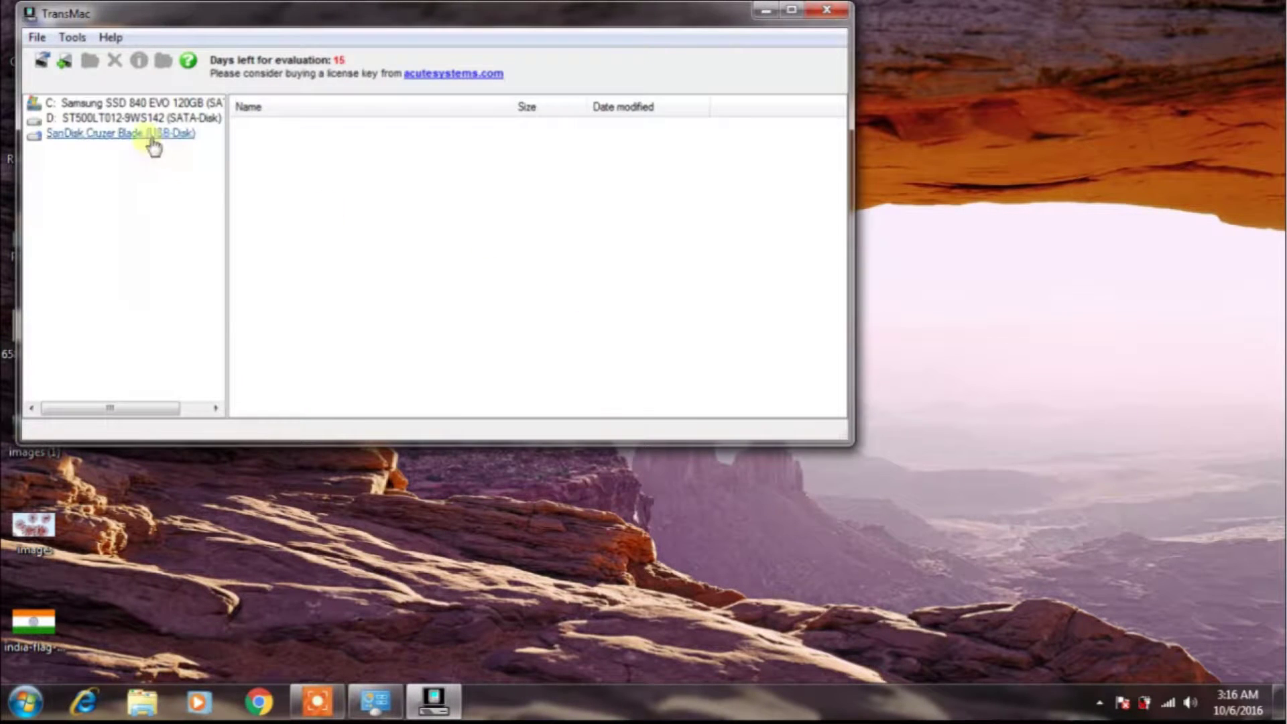
pyautogui.click(151, 134)
pyautogui.click(124, 148)
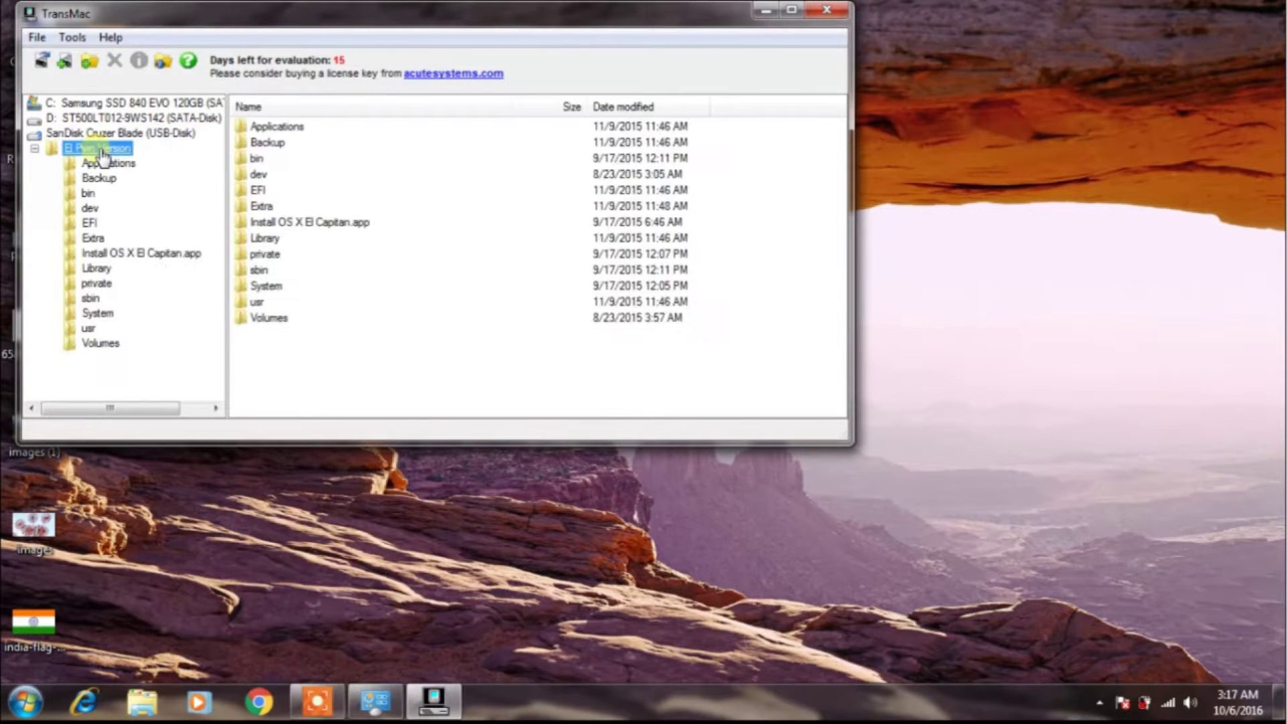
# Create a New Folder in the El Pwn Version listing.
pyautogui.rightClick(317, 370)
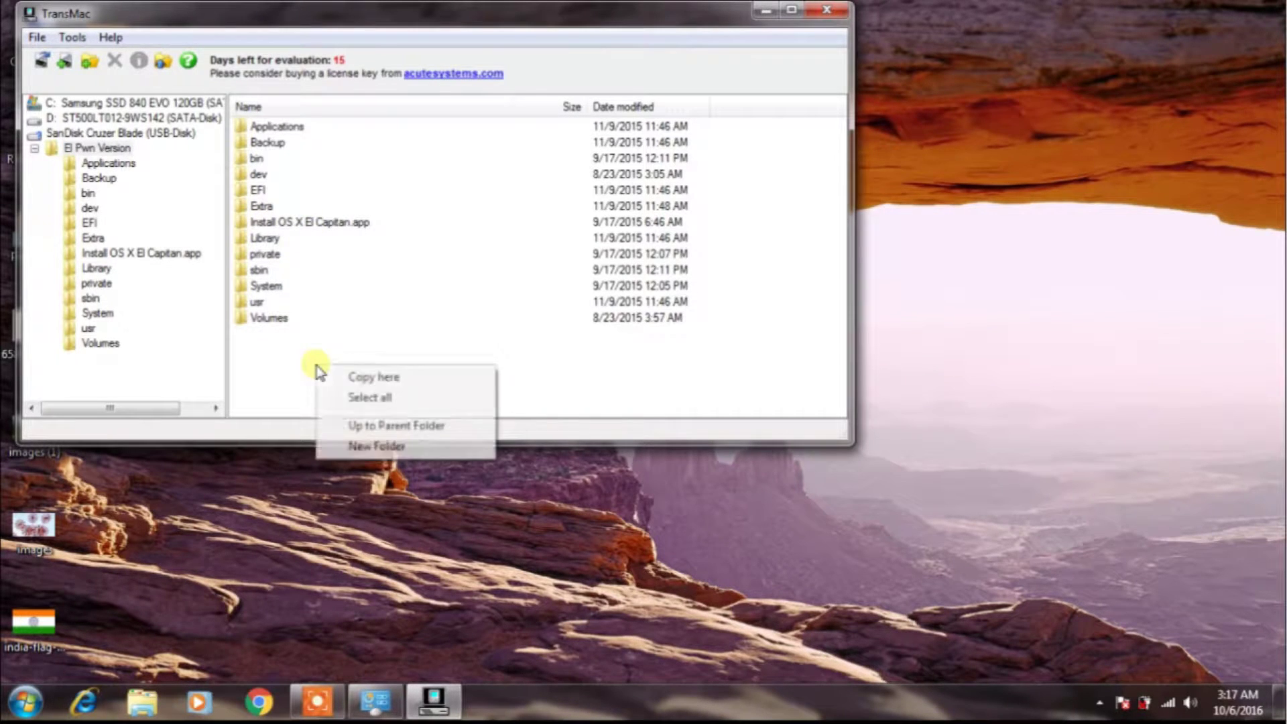
pyautogui.click(369, 448)
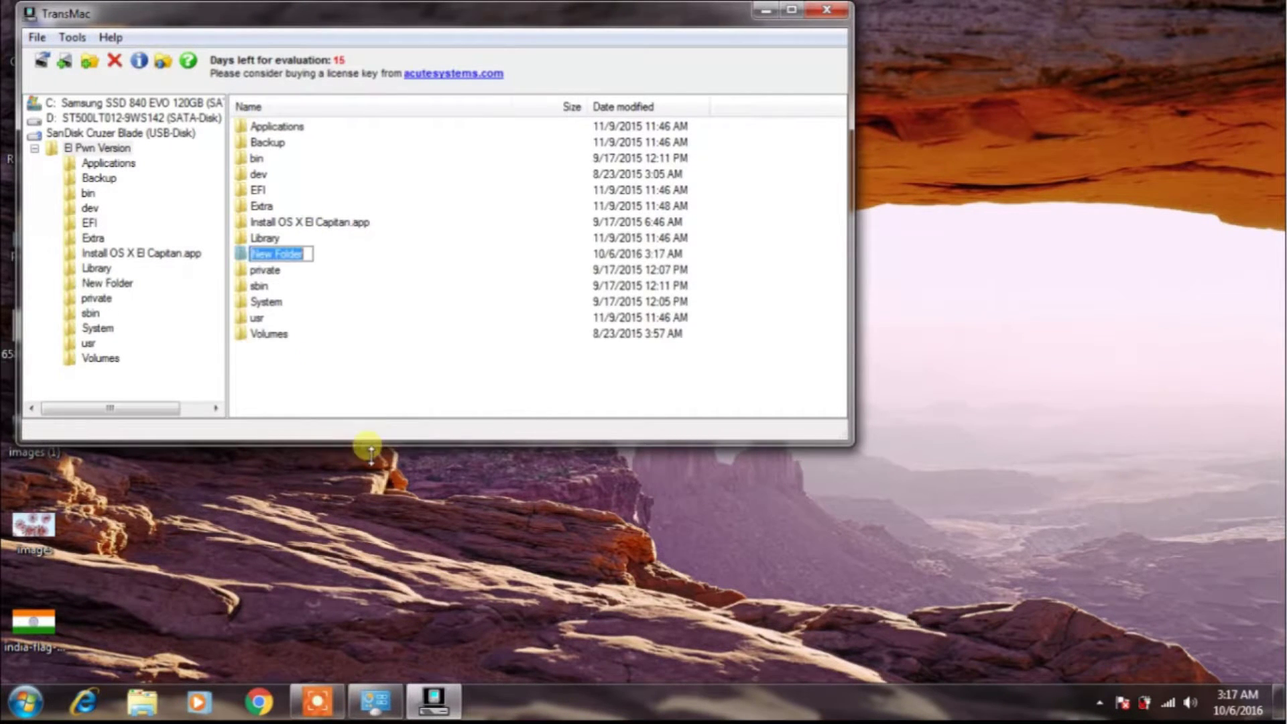
pyautogui.click(339, 370)
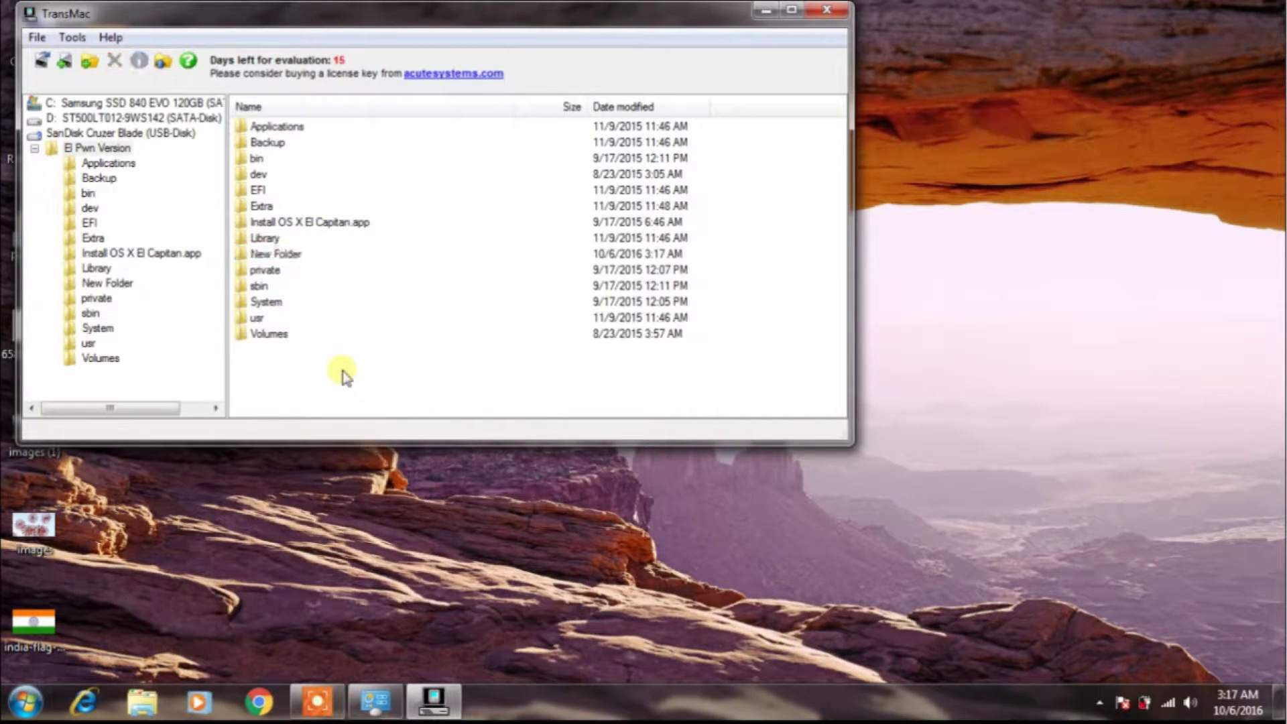
# Delete the New Folder and confirm the deletion.
pyautogui.click(271, 254)
pyautogui.rightClick(271, 255)
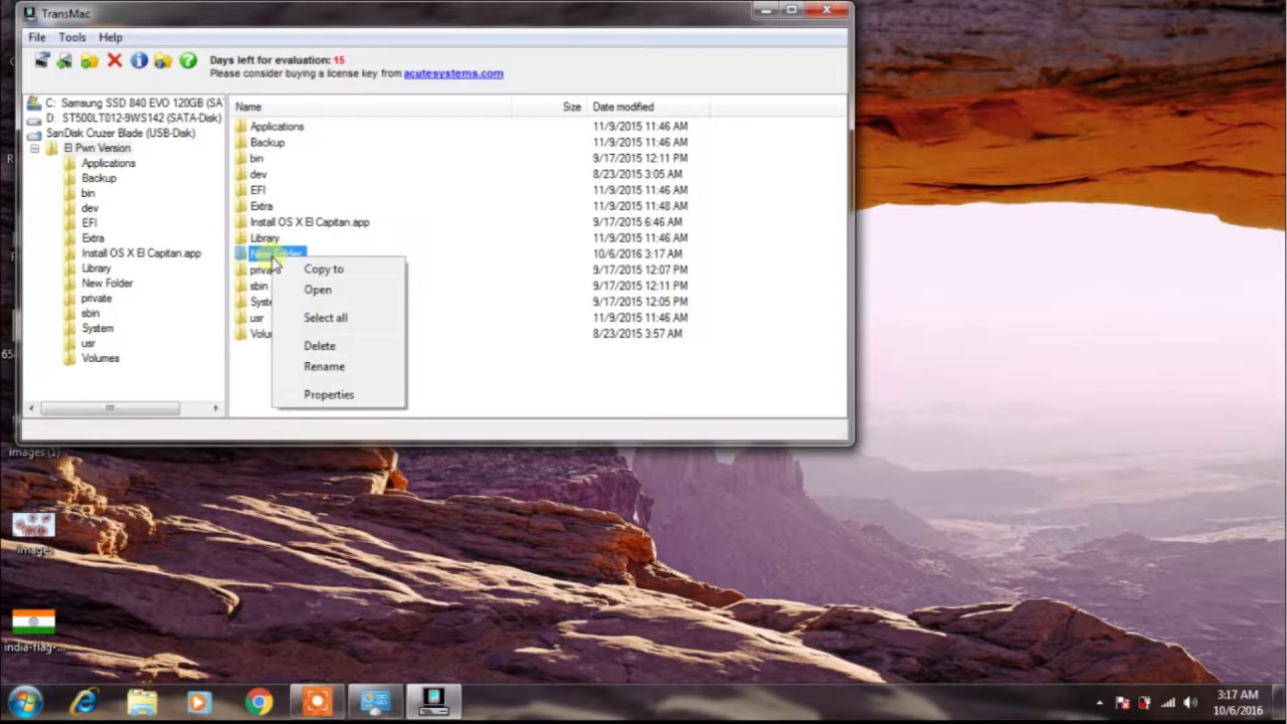
pyautogui.click(320, 346)
pyautogui.click(406, 248)
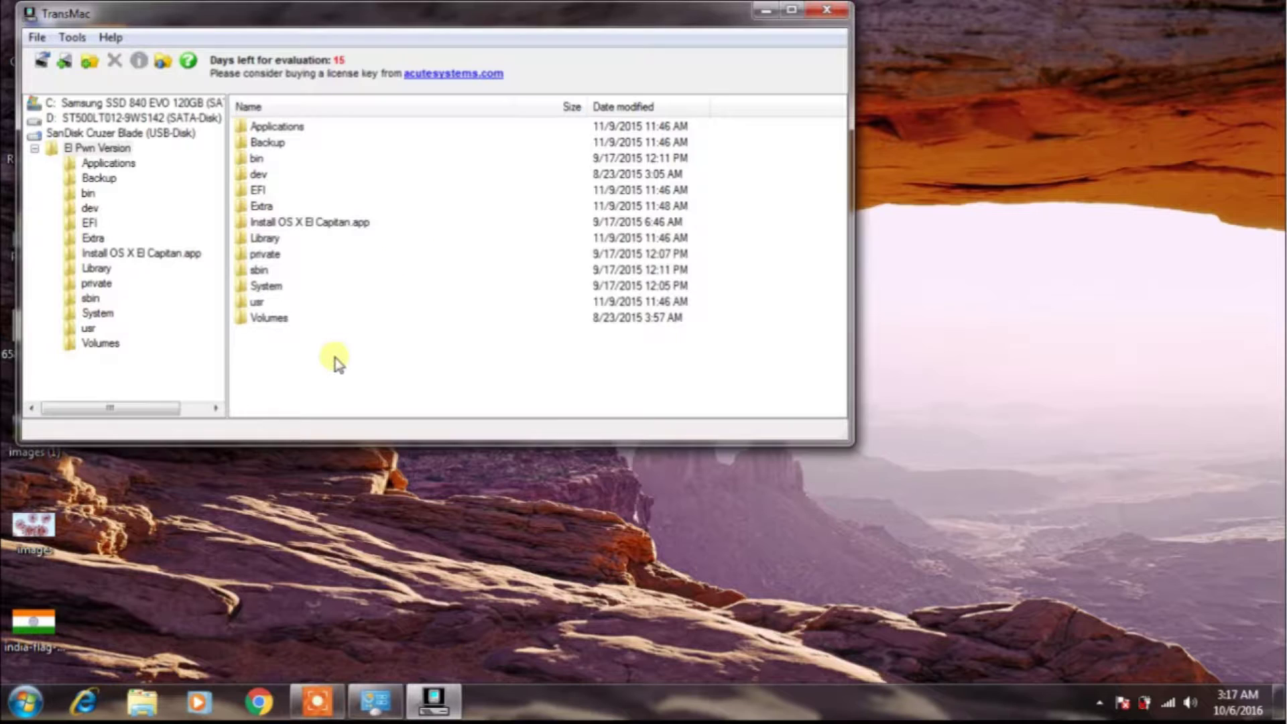
# Open the SSM drive from the desktop and zoom its window to full screen.
pyautogui.click(81, 135)
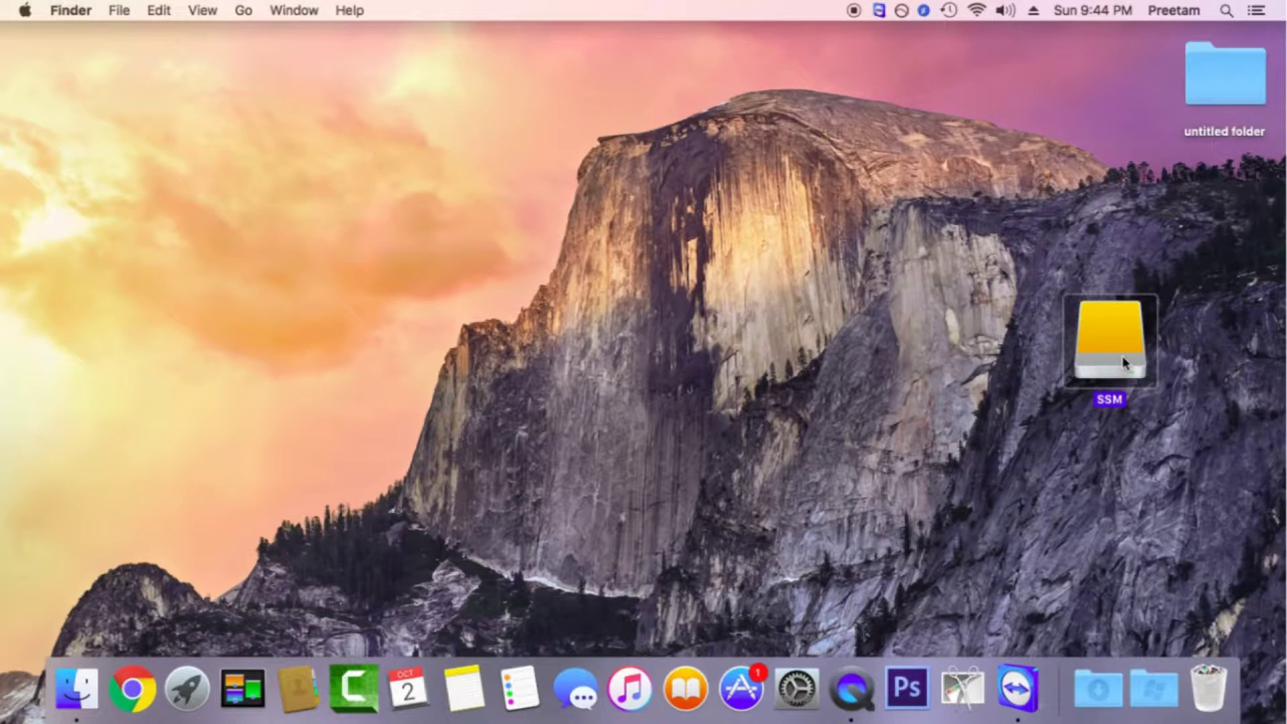
pyautogui.doubleClick(1124, 363)
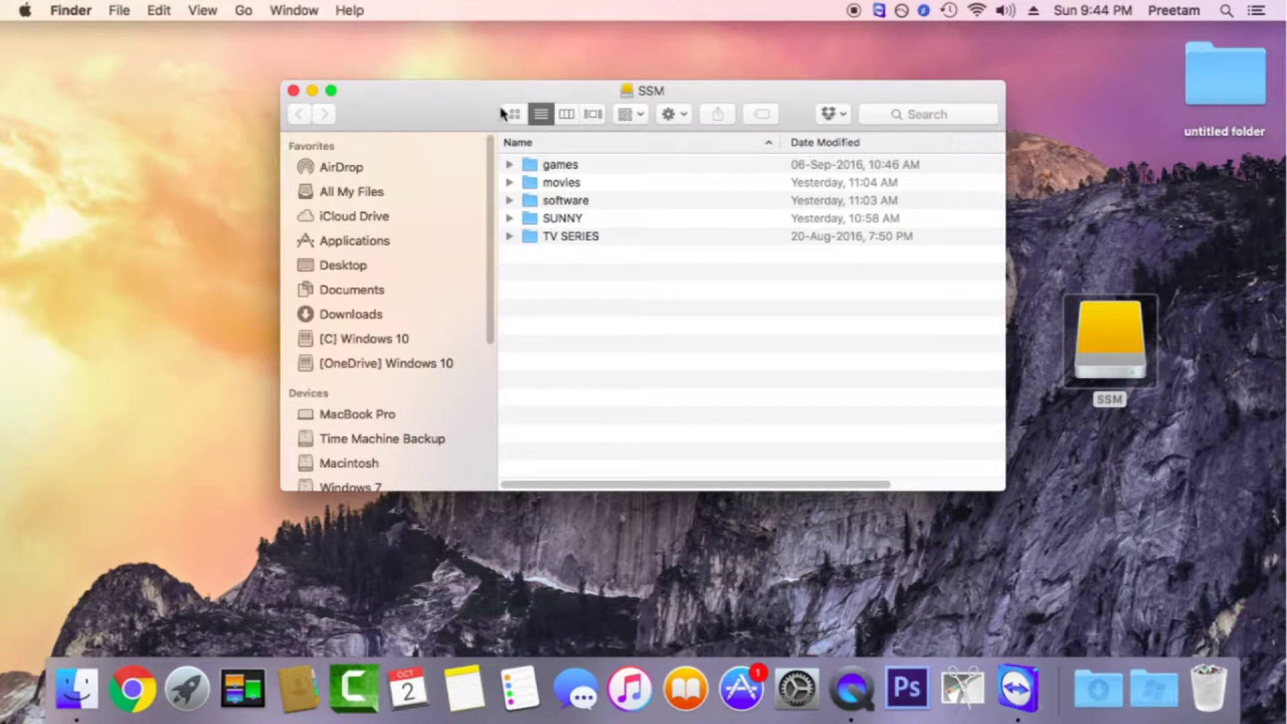
pyautogui.click(331, 90)
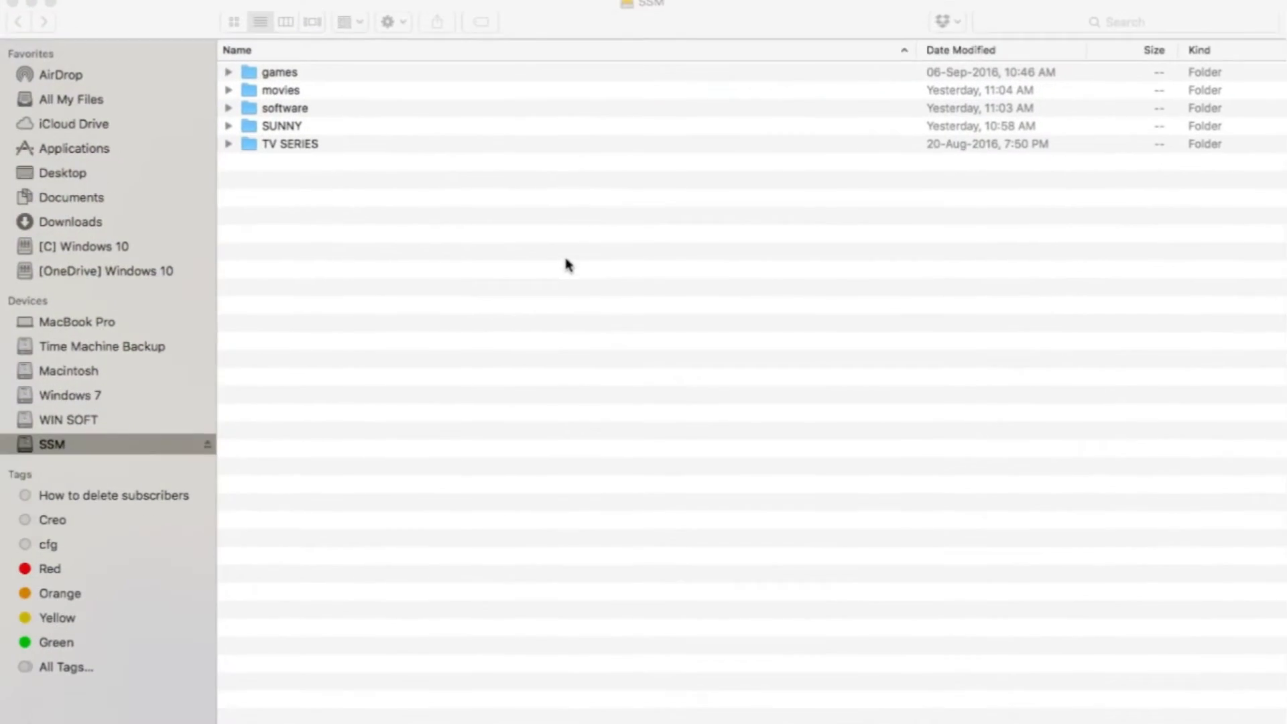
# Bring up the context menu in the SSM window's empty list area.
pyautogui.rightClick(429, 240)
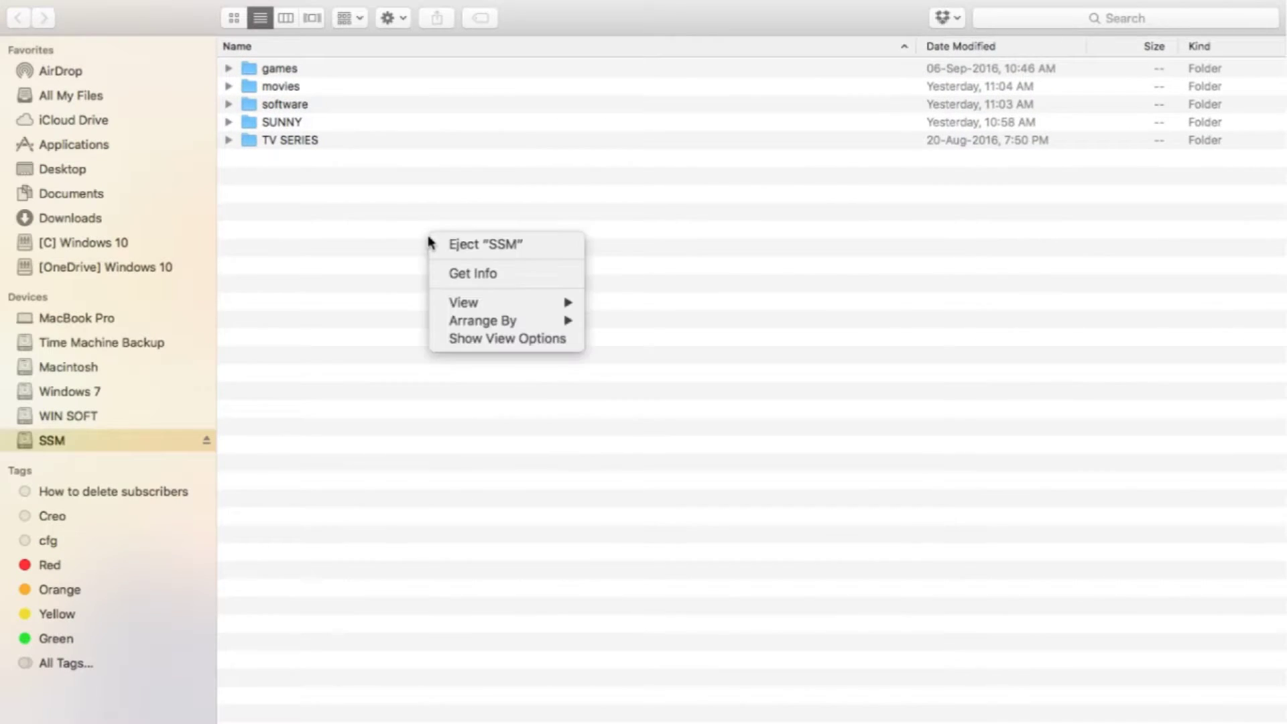
pyautogui.click(350, 240)
pyautogui.rightClick(350, 241)
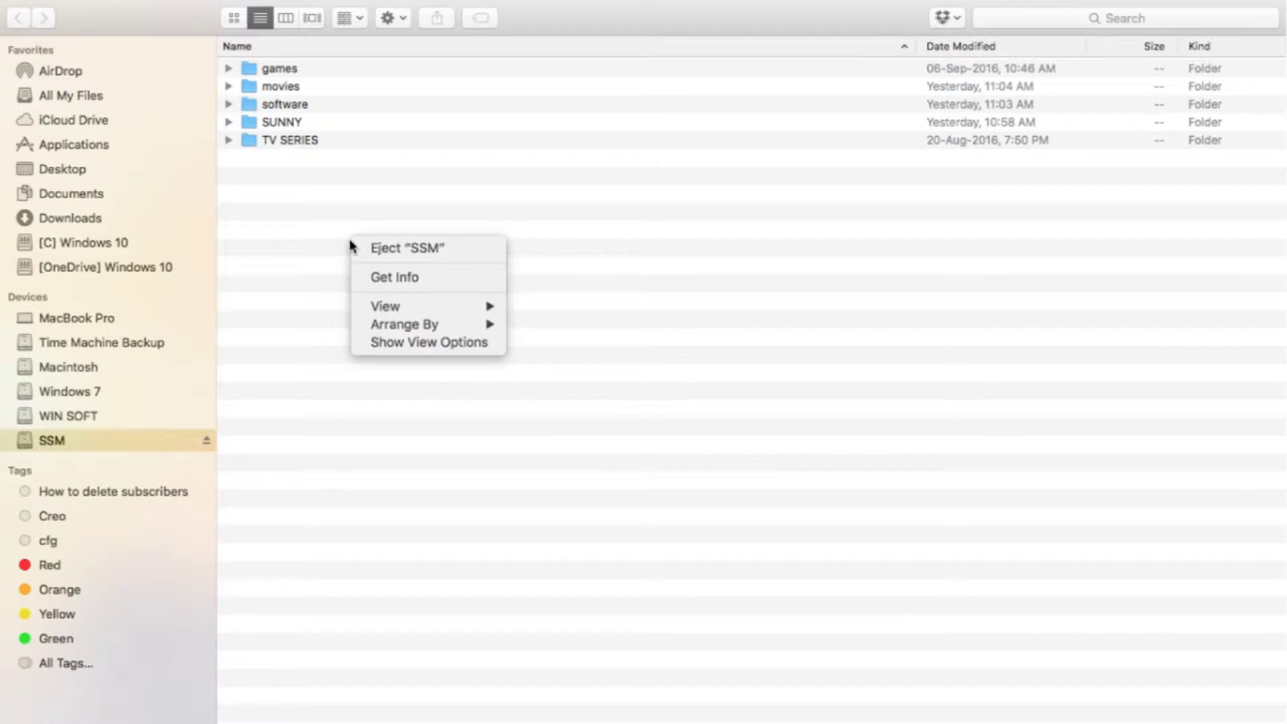
pyautogui.click(554, 229)
pyautogui.rightClick(554, 229)
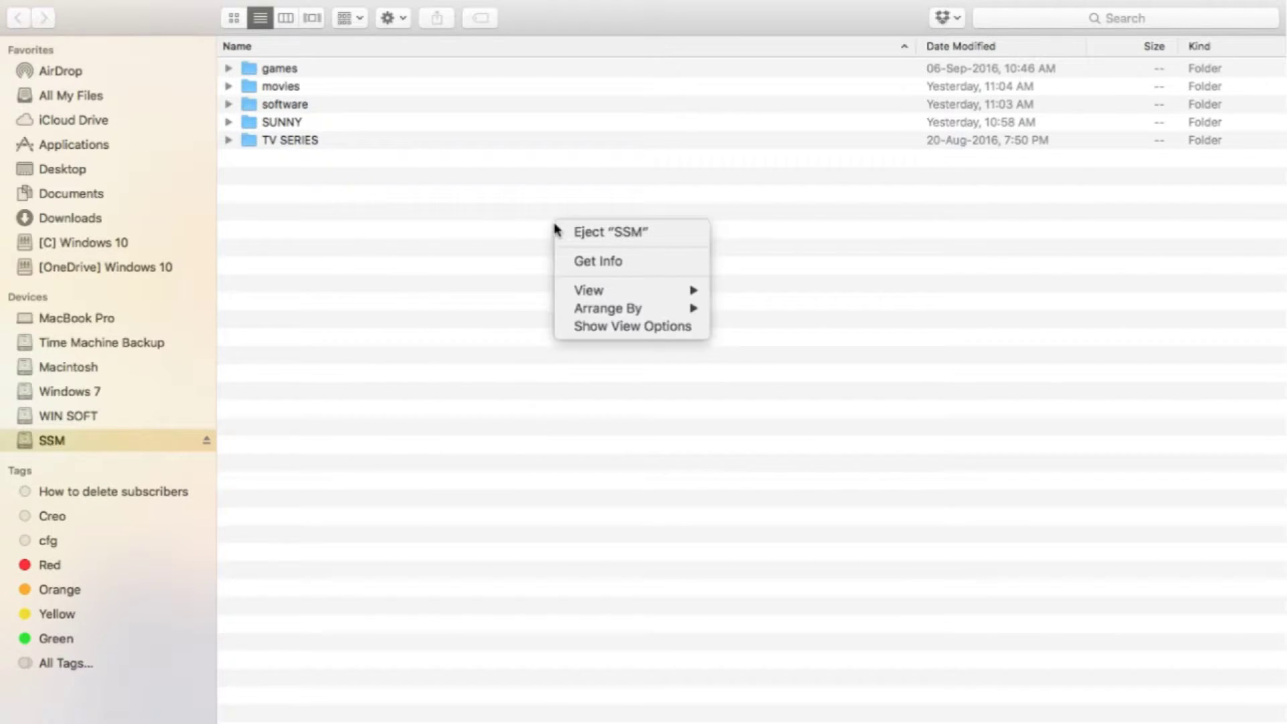
# Show Get Info for the SSM volume to confirm it is NTFS.
pyautogui.click(597, 262)
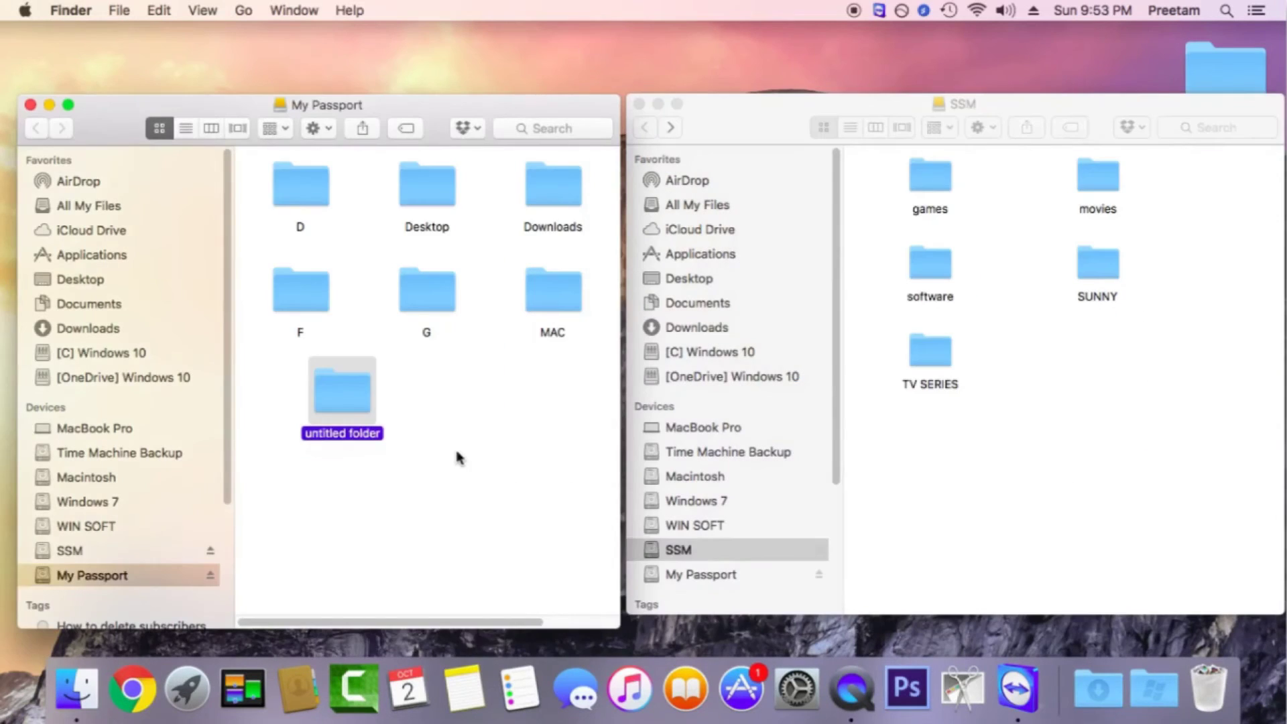
# Add another untitled folder to My Passport and open Get Info for both drives.
pyautogui.rightClick(460, 453)
pyautogui.click(496, 458)
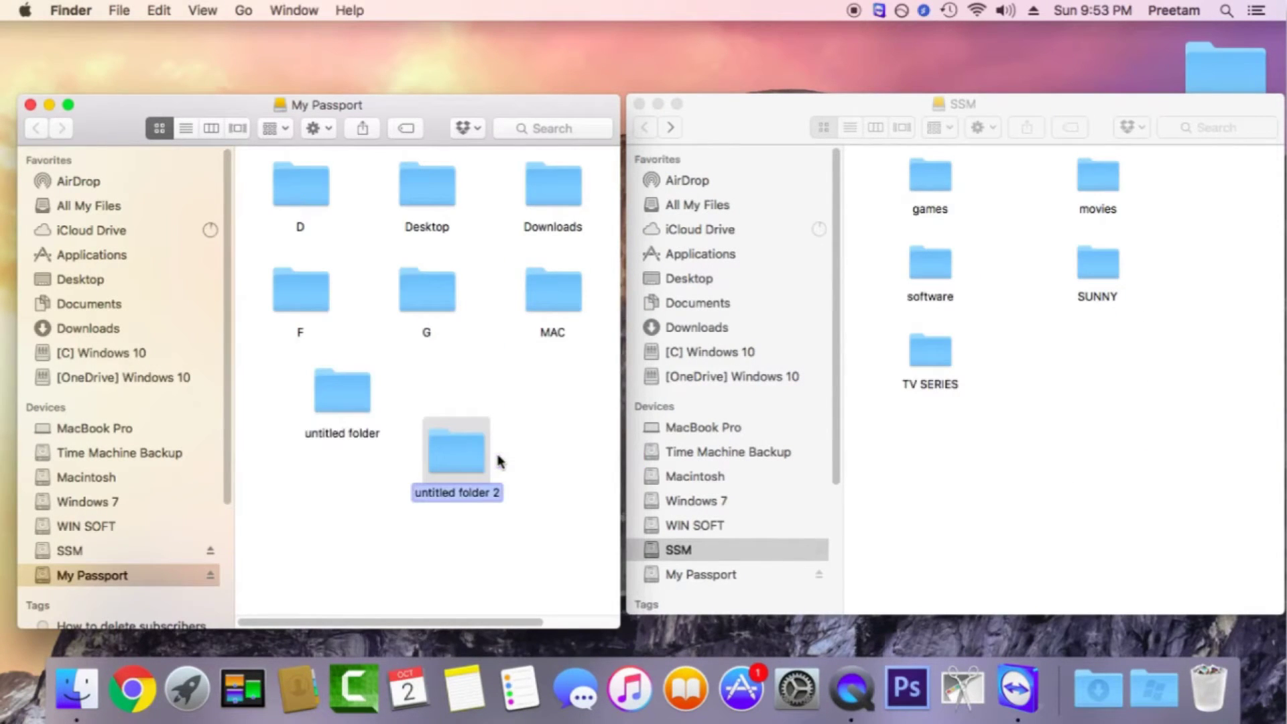
pyautogui.rightClick(1153, 429)
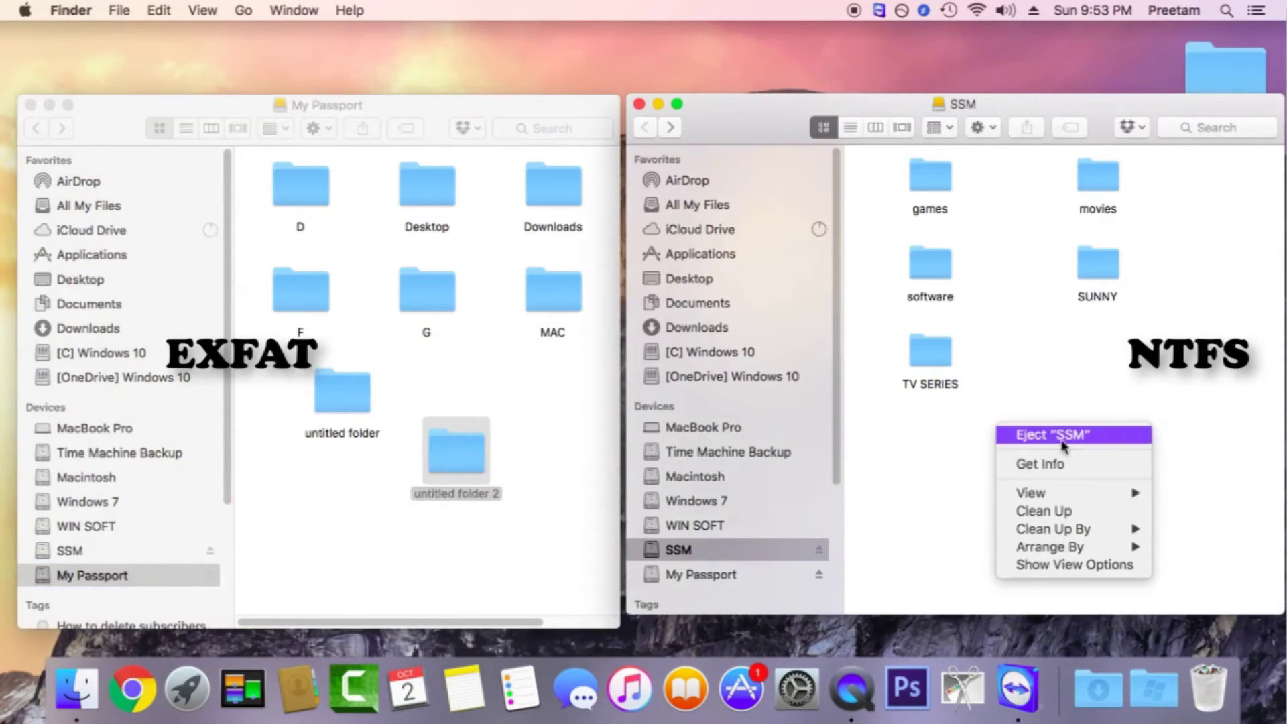
pyautogui.click(1042, 464)
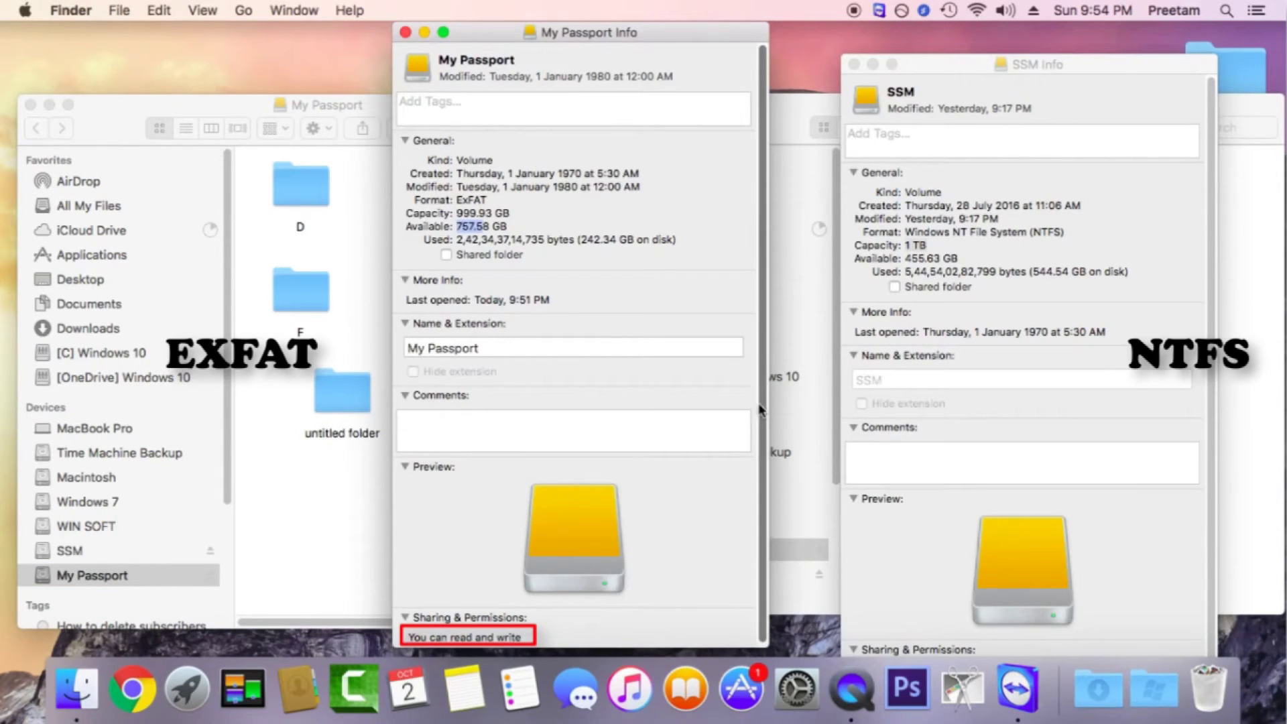
# Compare exFAT read-write and NTFS read-only permissions side by side, then close all windows.
pyautogui.scroll(-1, 754, 516)
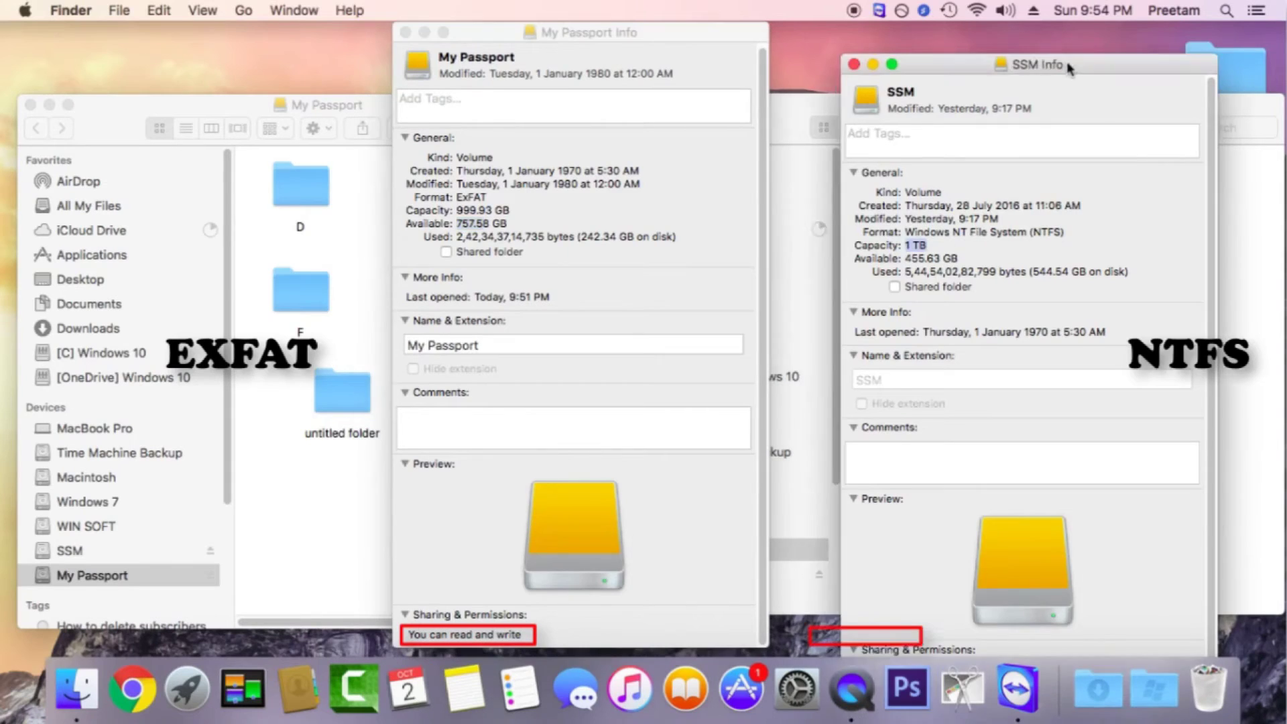
pyautogui.moveTo(1070, 64); pyautogui.dragTo(1032, 31)
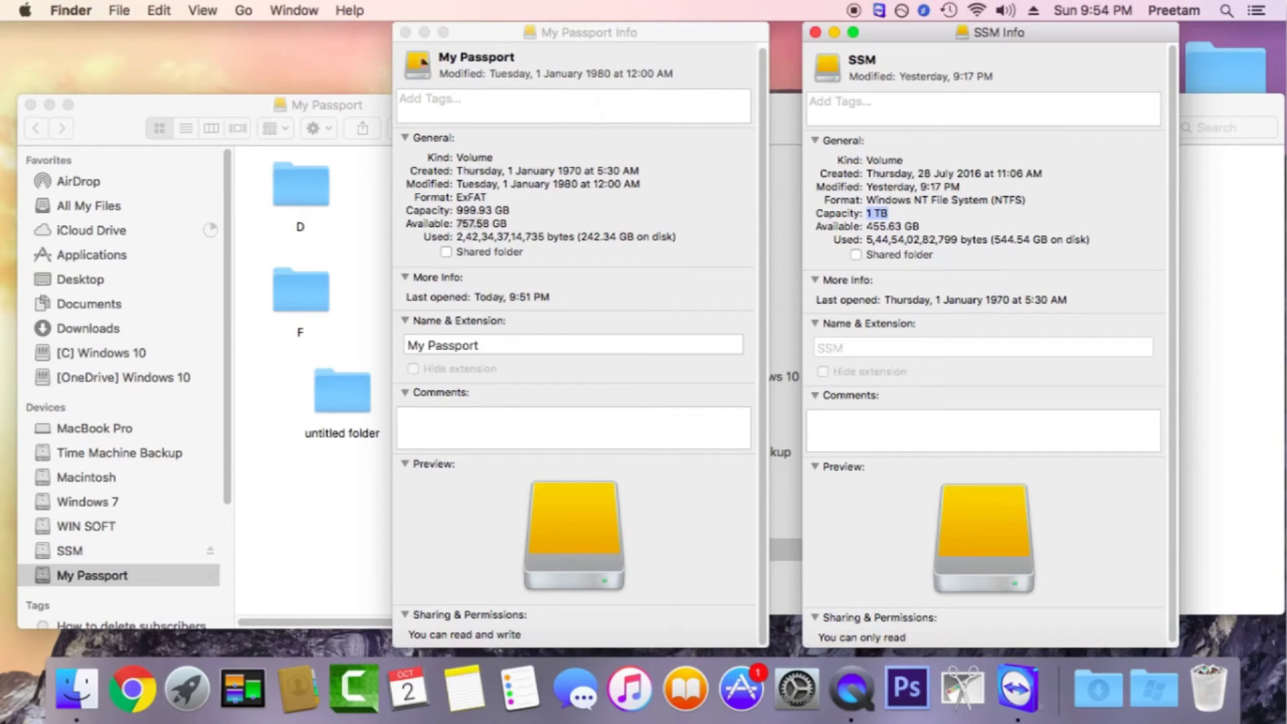
pyautogui.click(406, 32)
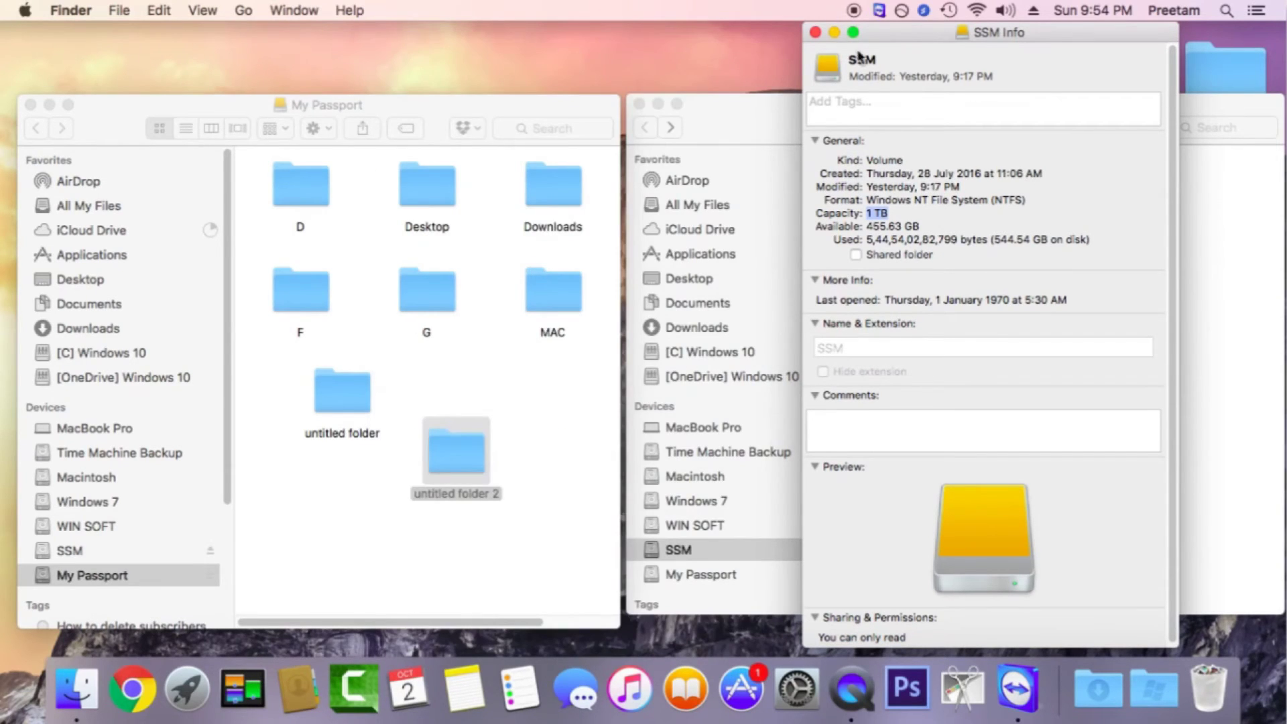
pyautogui.click(815, 32)
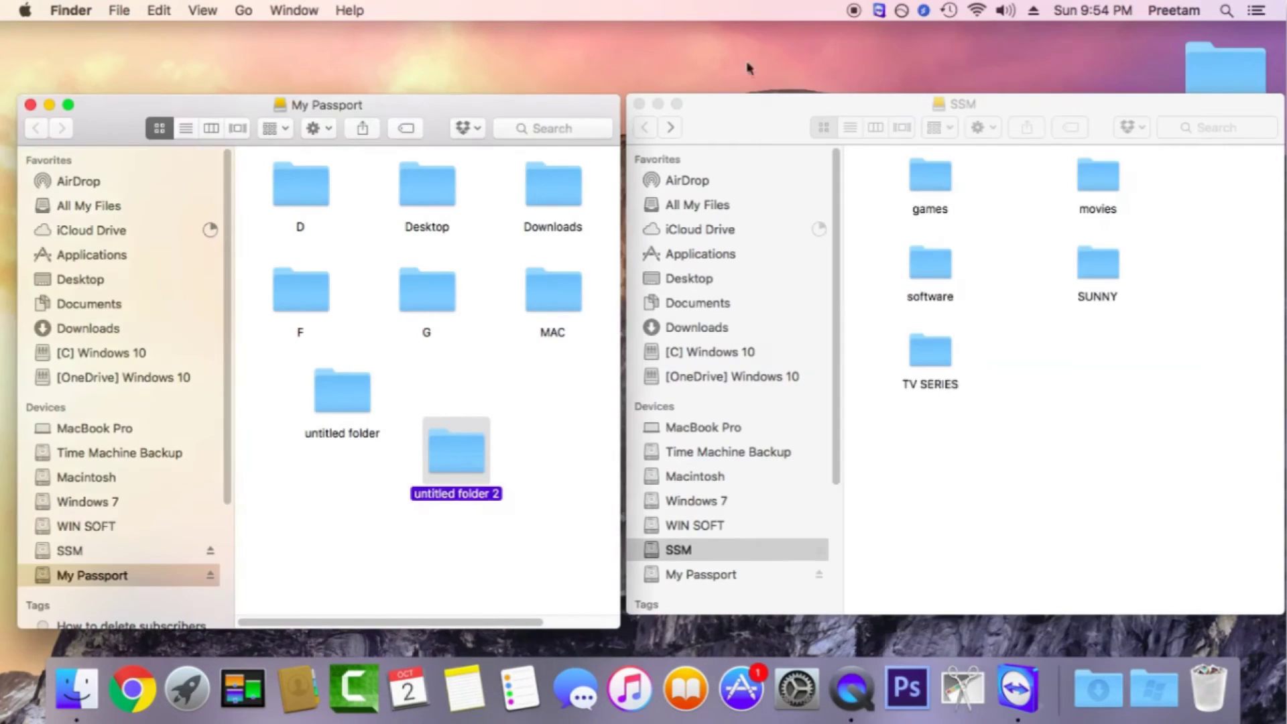
pyautogui.click(638, 104)
pyautogui.click(30, 104)
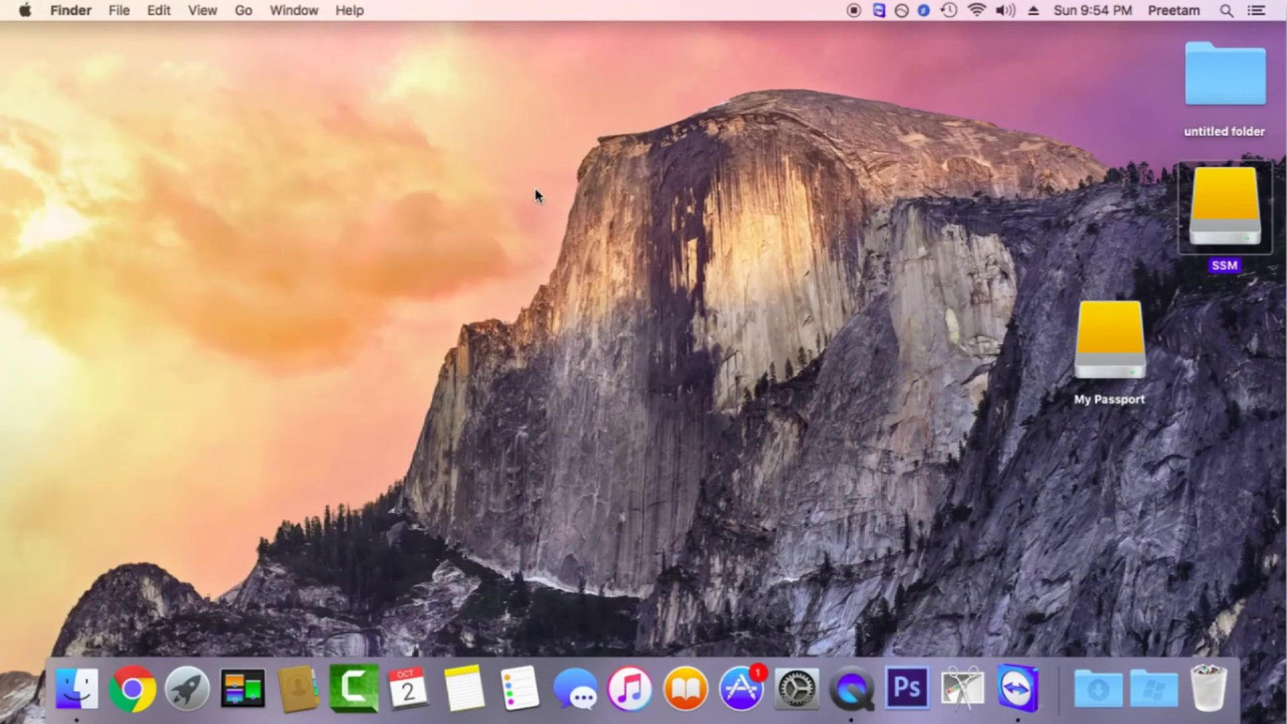
pyautogui.click(535, 188)
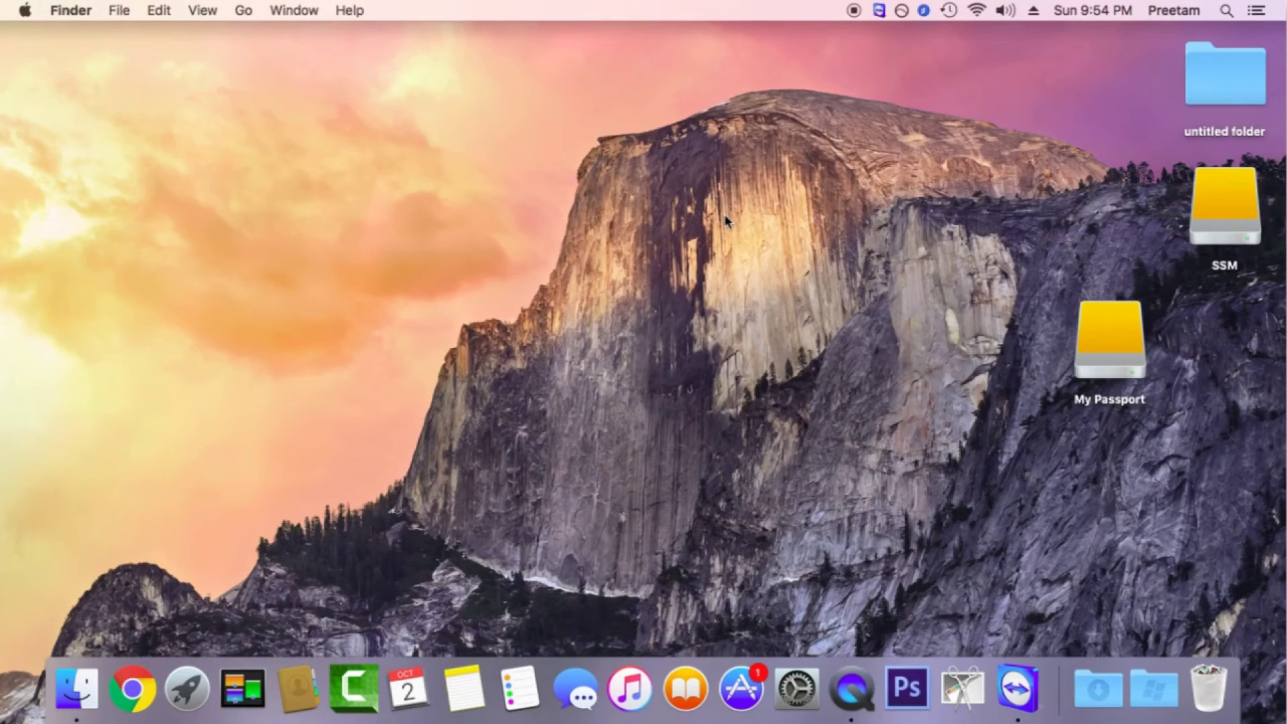